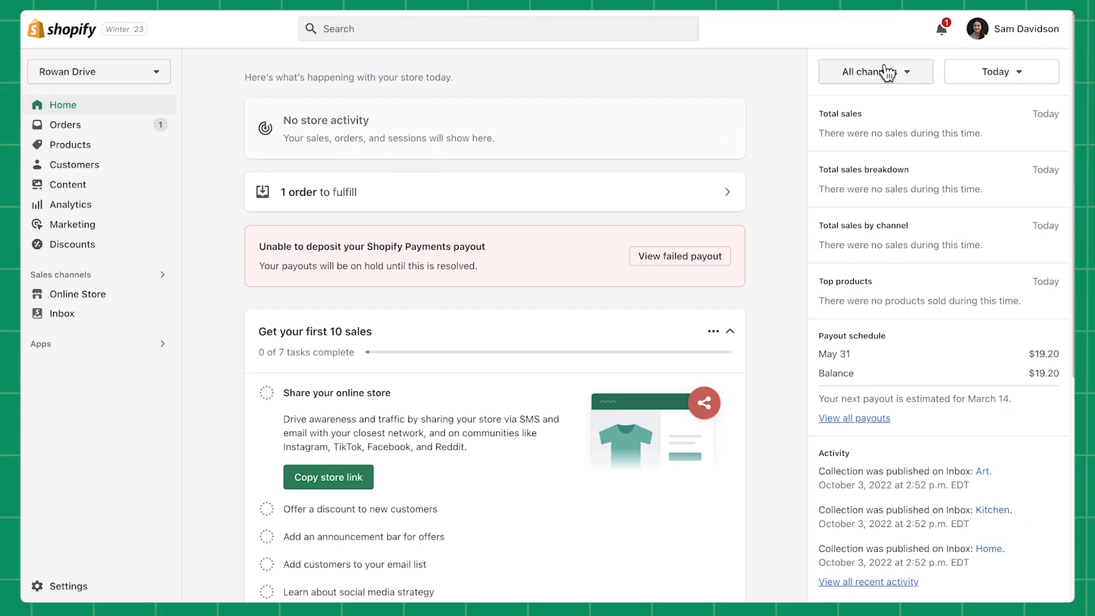
# From the profile menu, open Manage account > Security and start Turn on two-step.
pyautogui.click(1014, 43)
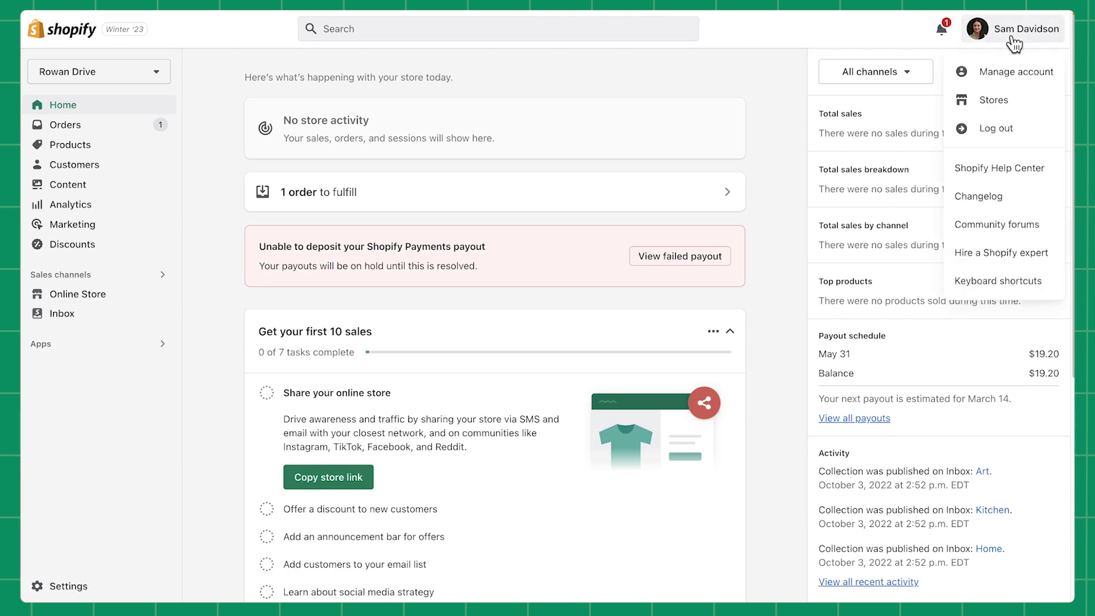
pyautogui.click(1016, 73)
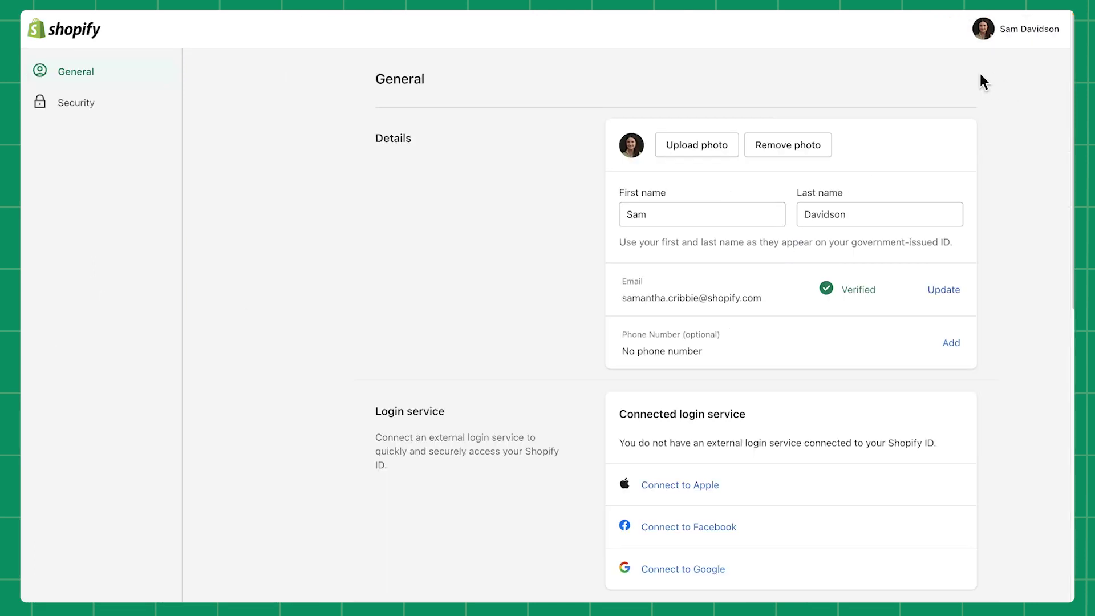
pyautogui.click(106, 119)
pyautogui.scroll(-4, 106, 119)
pyautogui.scroll(-3, 106, 119)
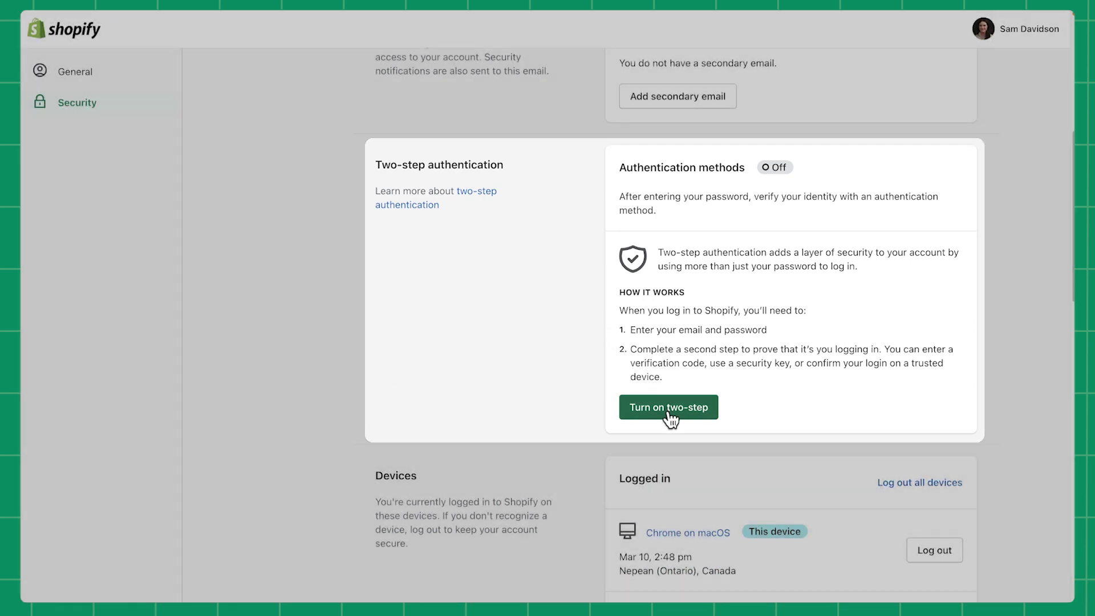
pyautogui.click(670, 412)
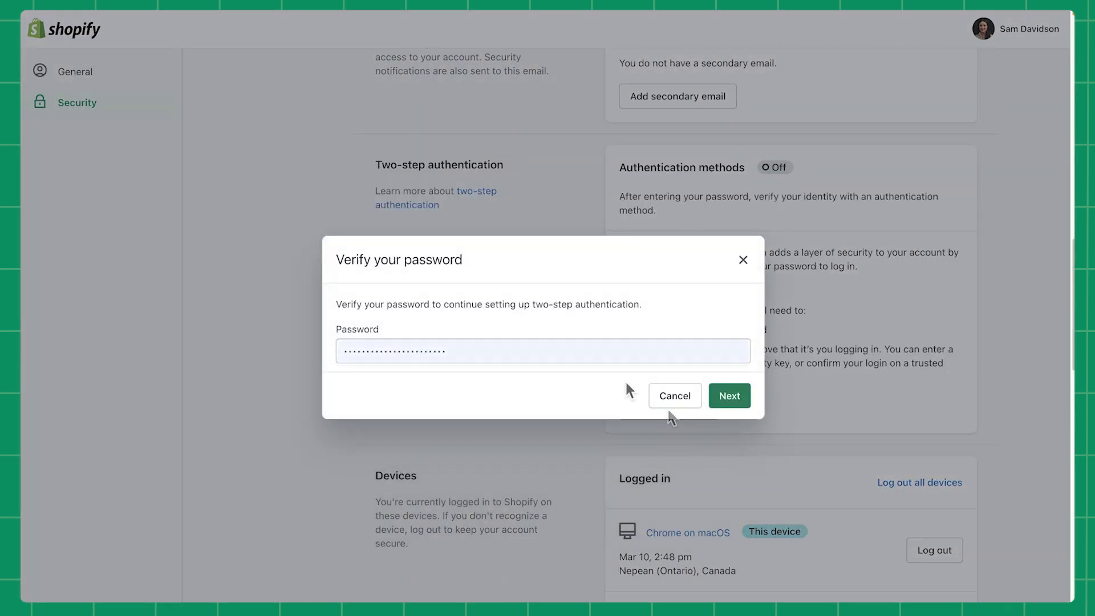
# Confirm the password with Next and open the Authentication method dropdown.
pyautogui.click(729, 398)
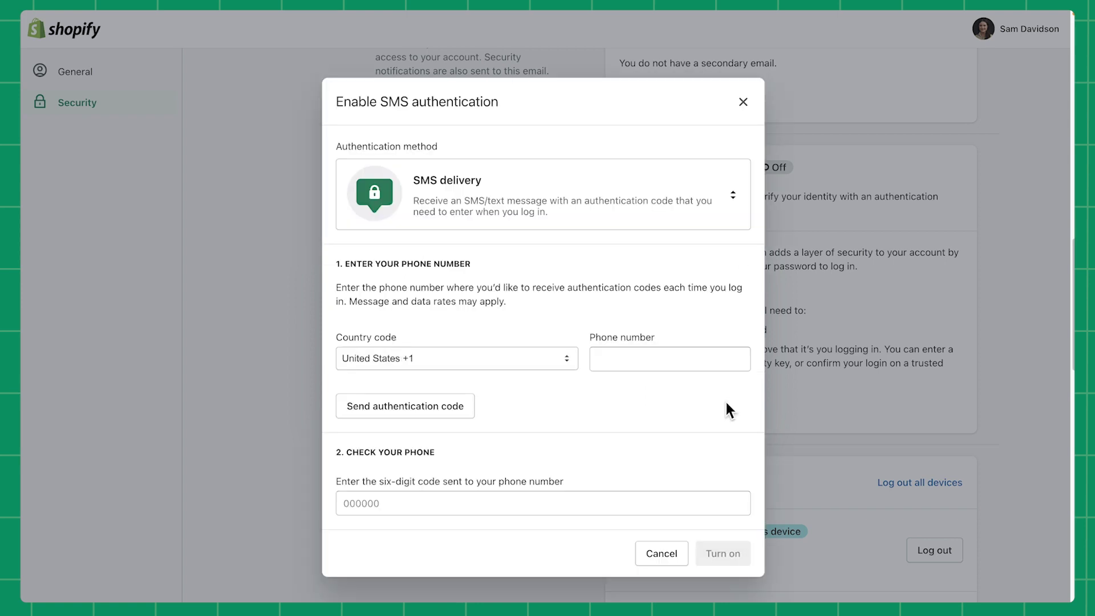
pyautogui.click(693, 203)
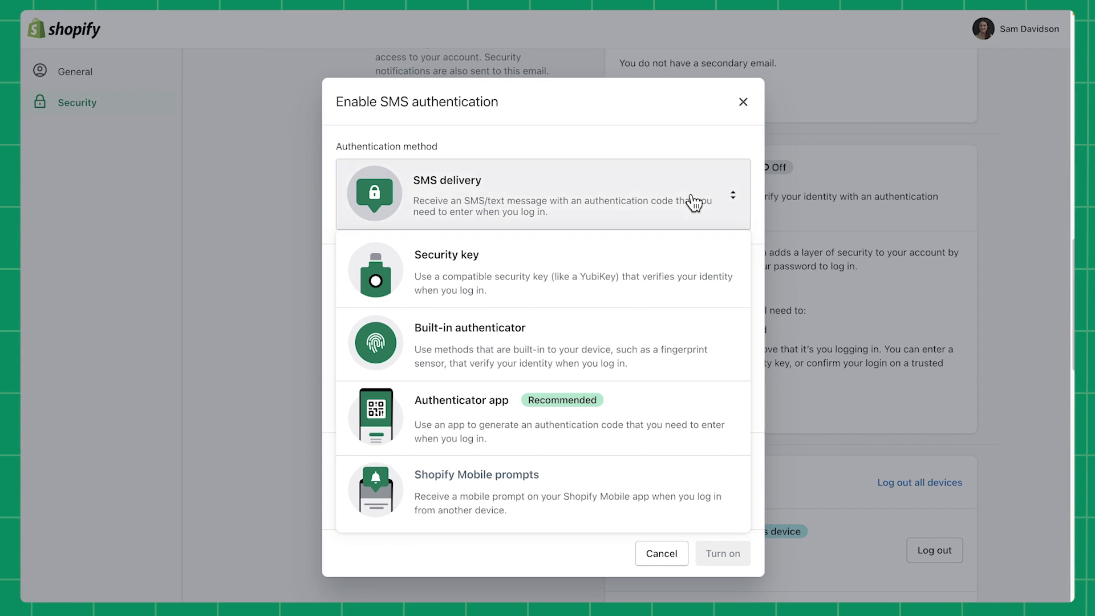
# Keep SMS delivery, set country code Canada +1, paste the phone number and send the code.
pyautogui.click(695, 202)
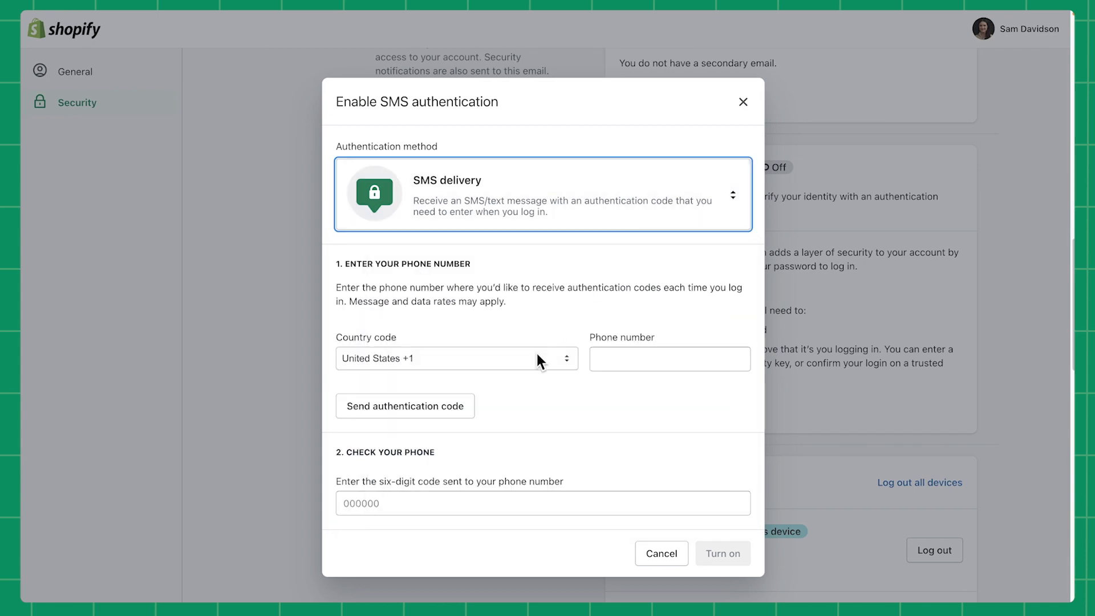
pyautogui.click(536, 358)
pyautogui.press('c')
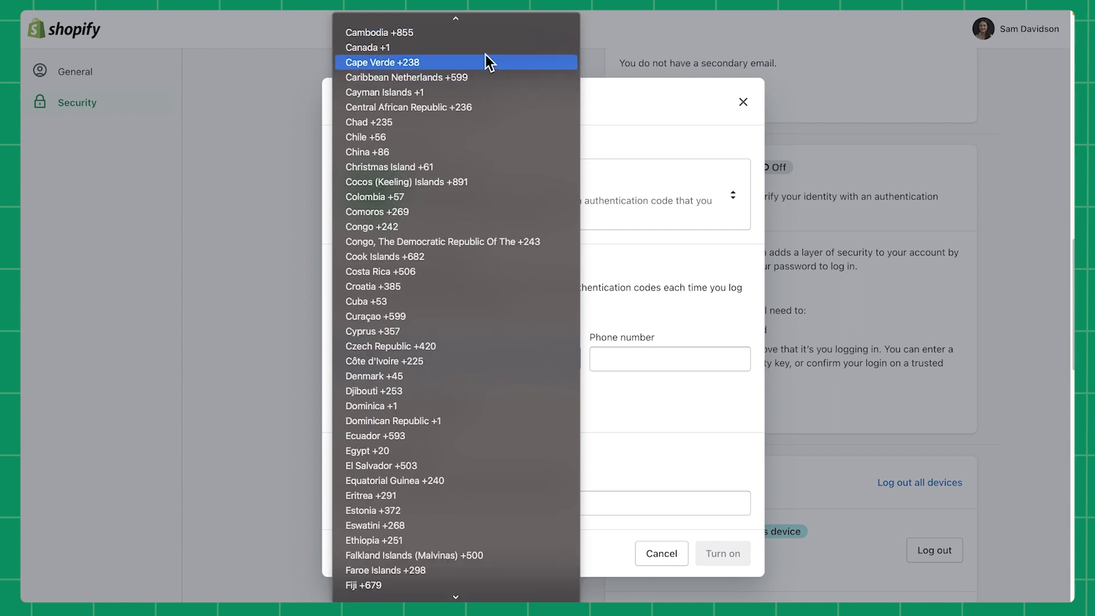
pyautogui.click(485, 51)
pyautogui.press('Tab')
pyautogui.hotkey('ctrl', 'v')
pyautogui.click(570, 406)
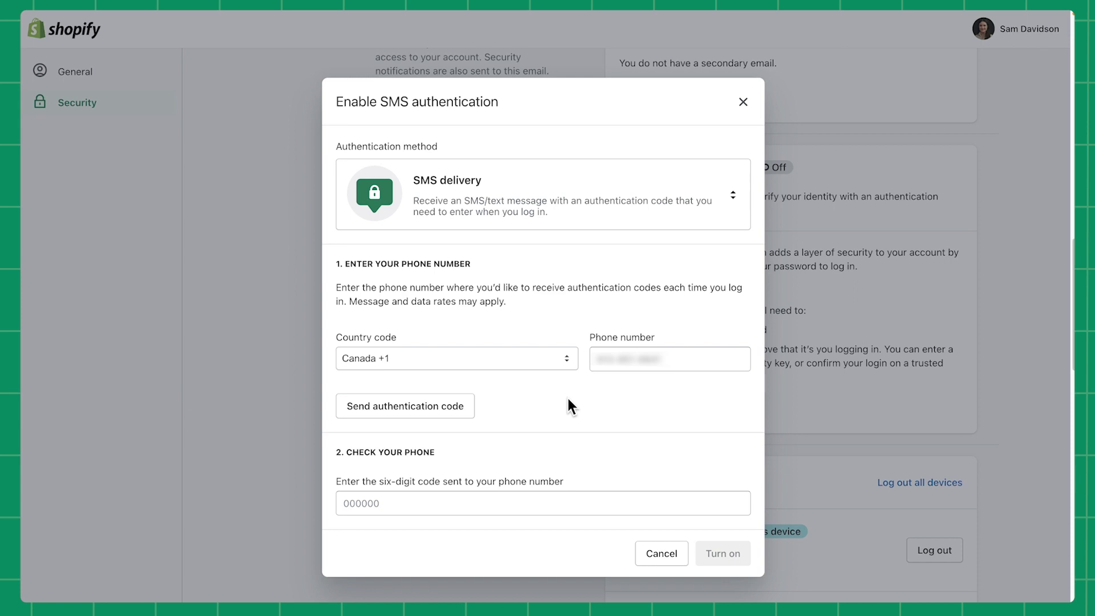
pyautogui.click(396, 415)
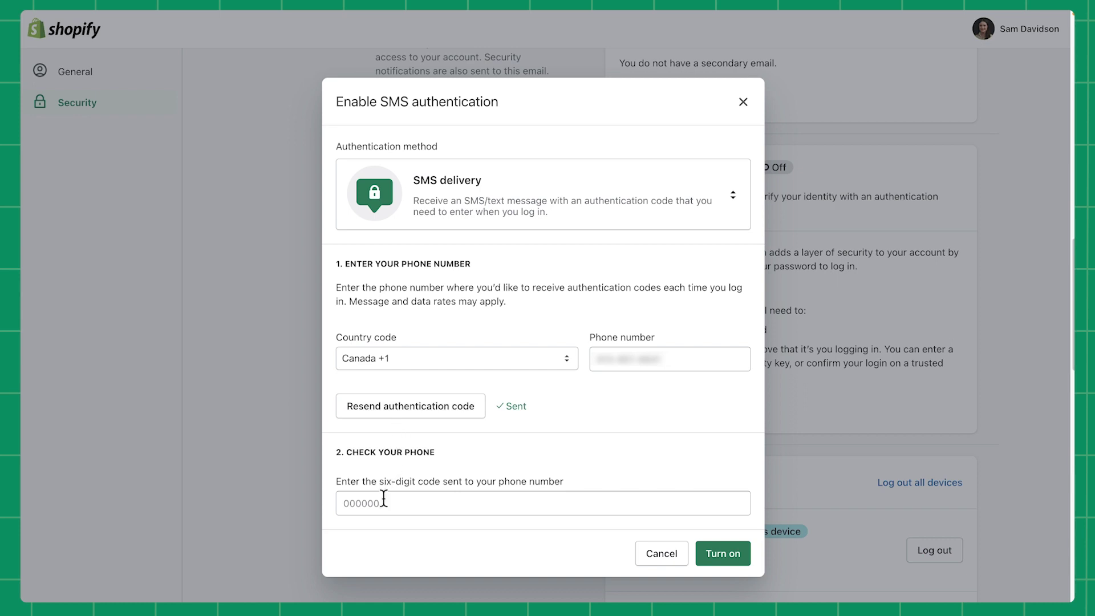
# Type the six-digit verification code from the SMS and turn on SMS authentication.
pyautogui.click(380, 503)
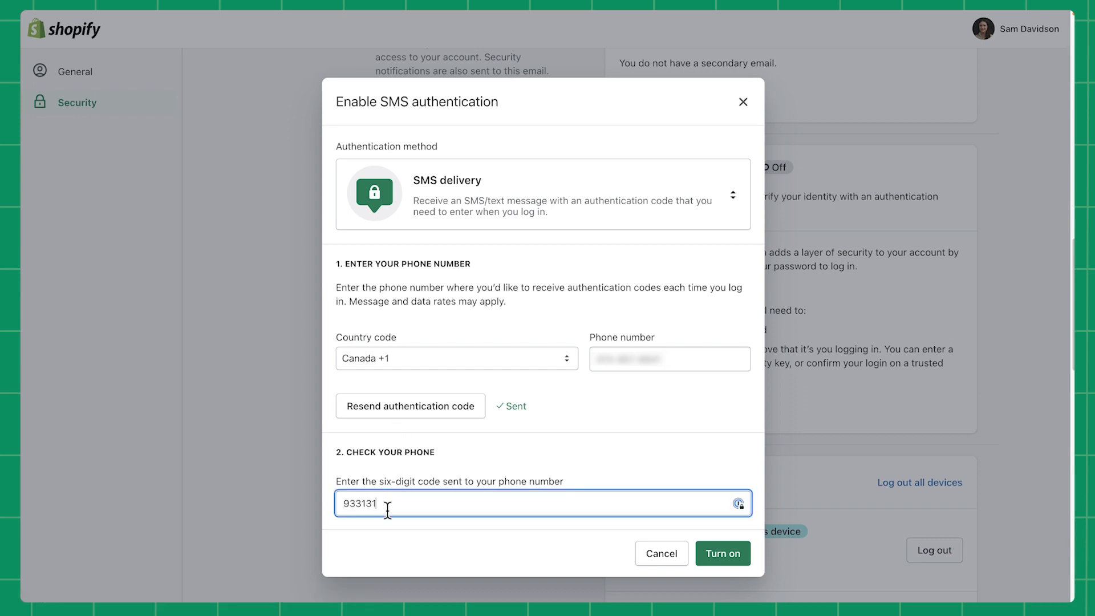
pyautogui.click(420, 542)
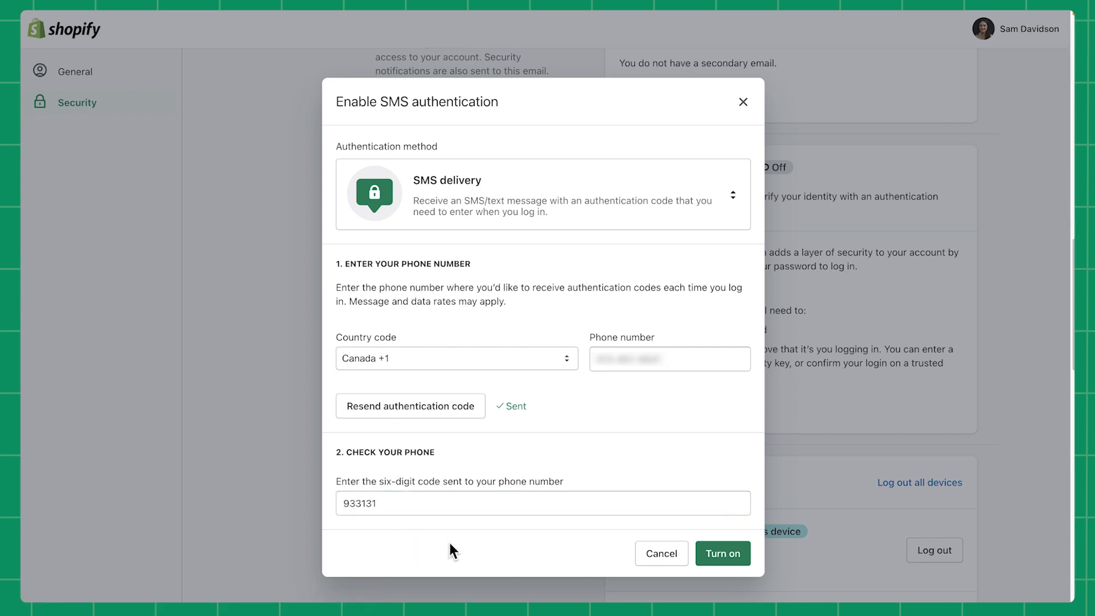
pyautogui.click(722, 554)
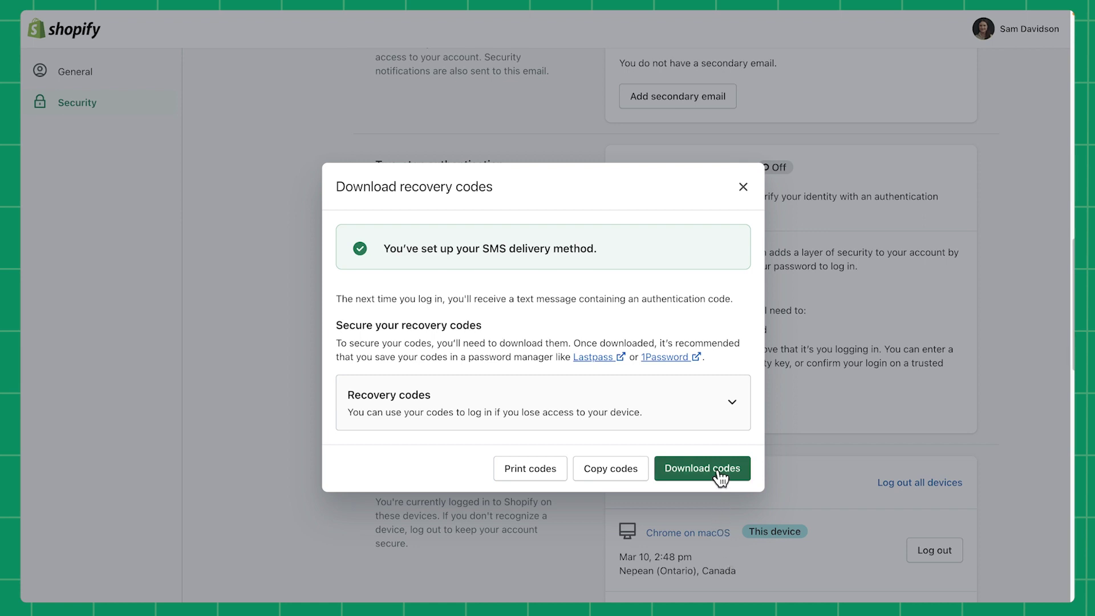
# Expand the recovery codes list and download the codes.
pyautogui.click(732, 405)
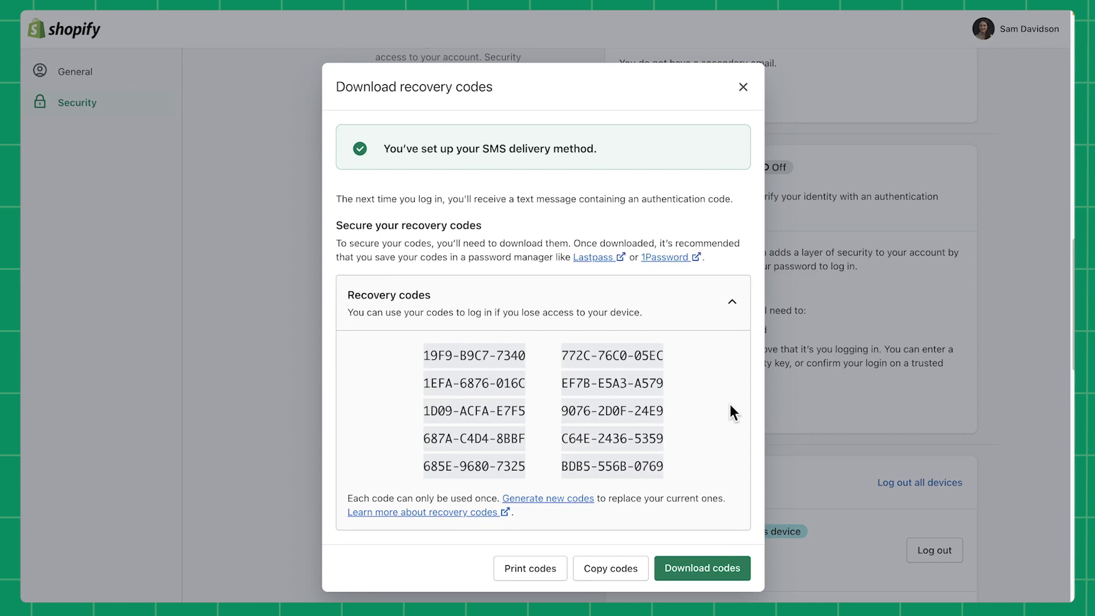
pyautogui.click(698, 577)
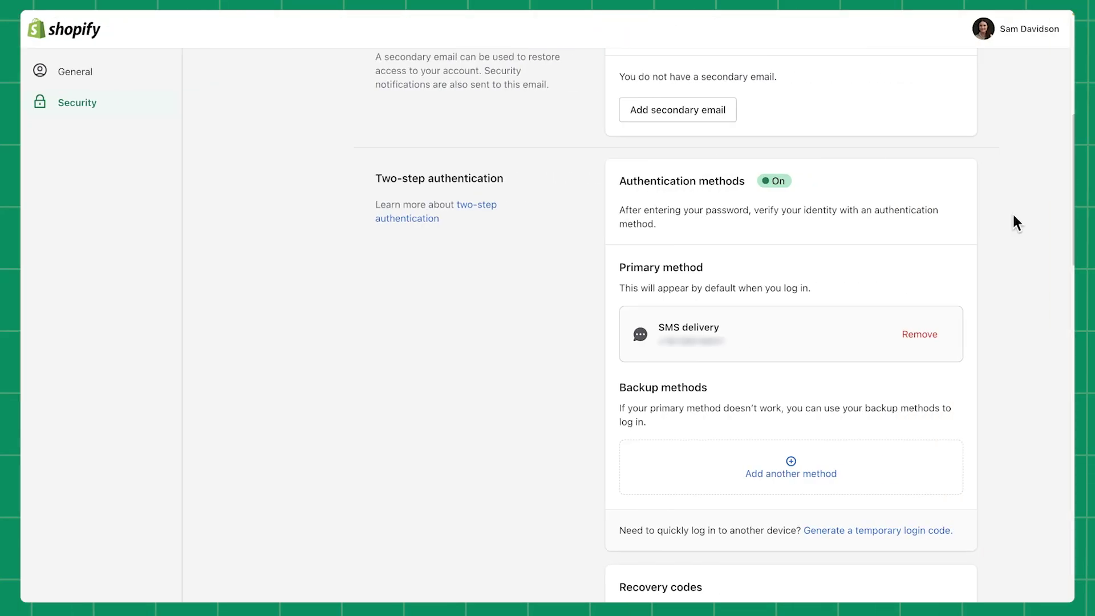
# Reopen the recovery codes via View codes, then expand, collapse and re-expand the list.
pyautogui.scroll(-7, 1068, 293)
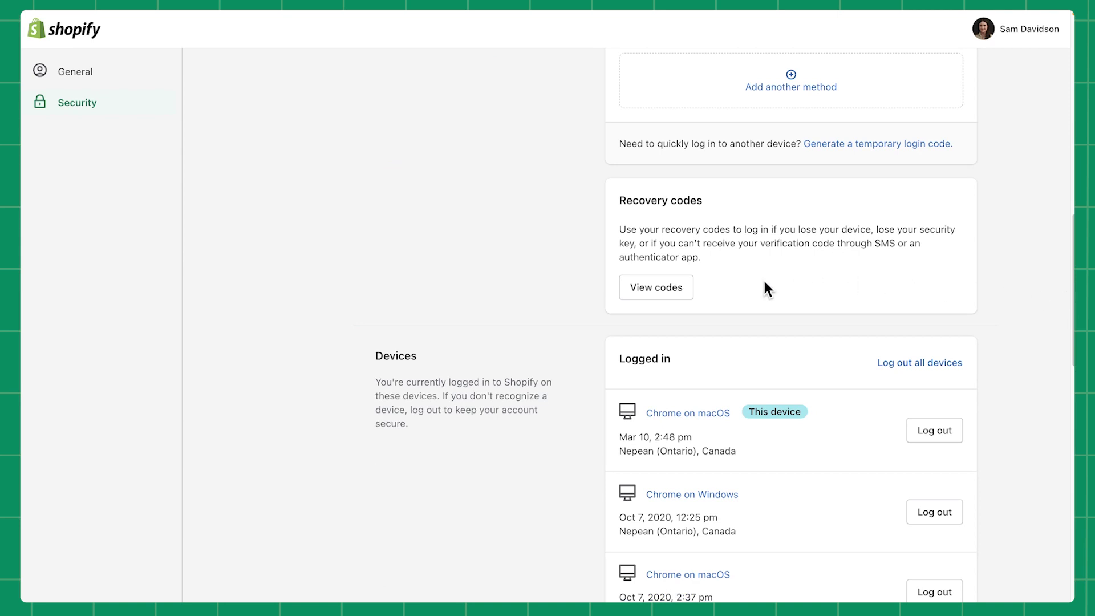
pyautogui.click(672, 289)
pyautogui.click(733, 361)
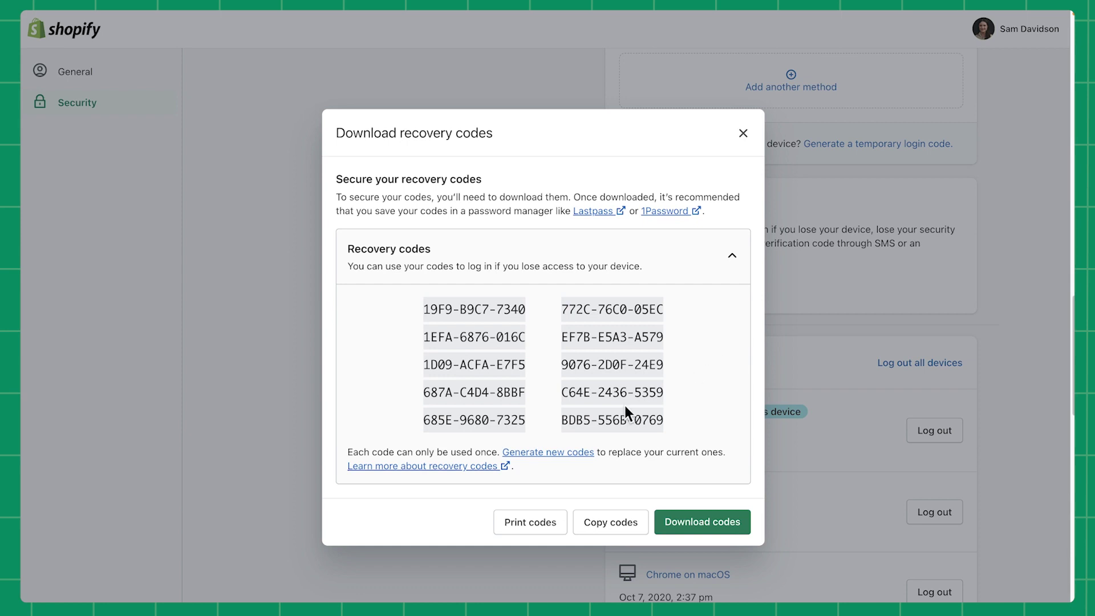
pyautogui.click(546, 453)
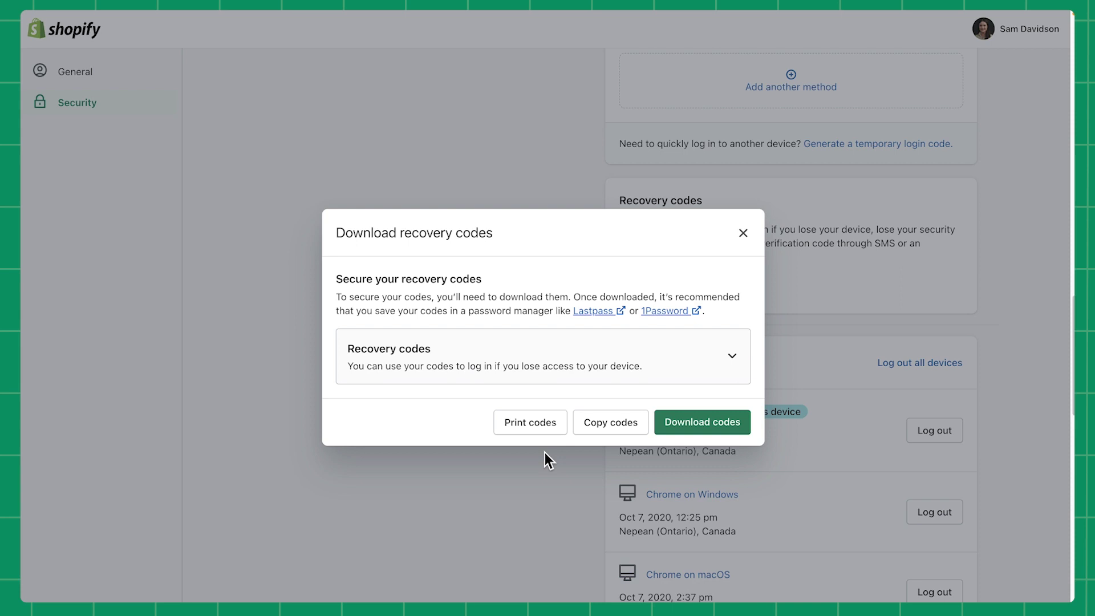
pyautogui.click(733, 358)
# Download the recovery codes as a file.
pyautogui.click(690, 521)
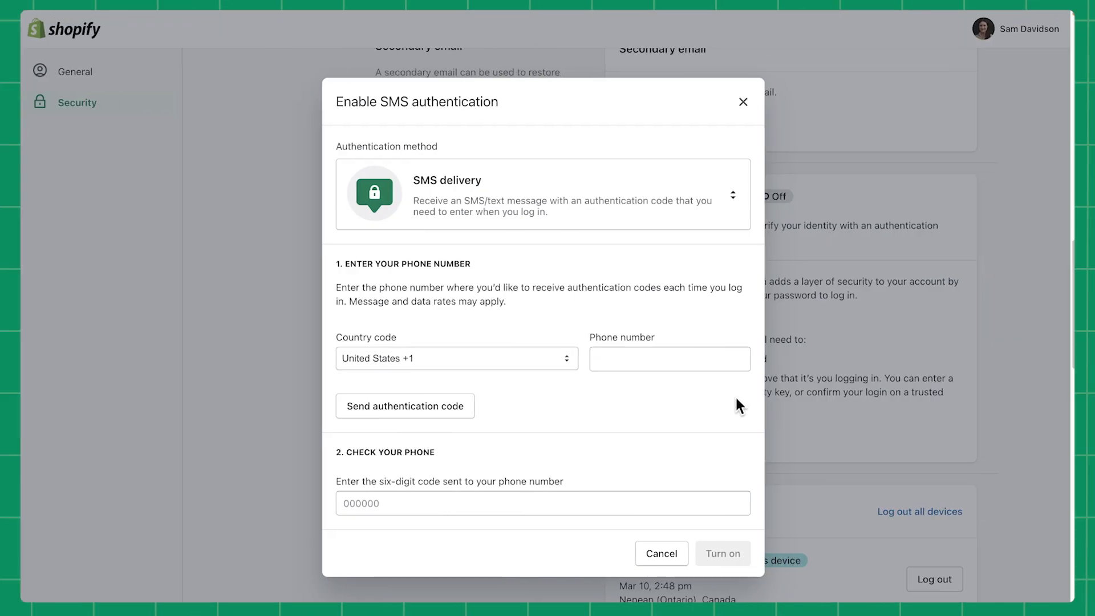
# Switch the method to Authenticator app, enter the app's six-digit code and turn it on.
pyautogui.click(698, 224)
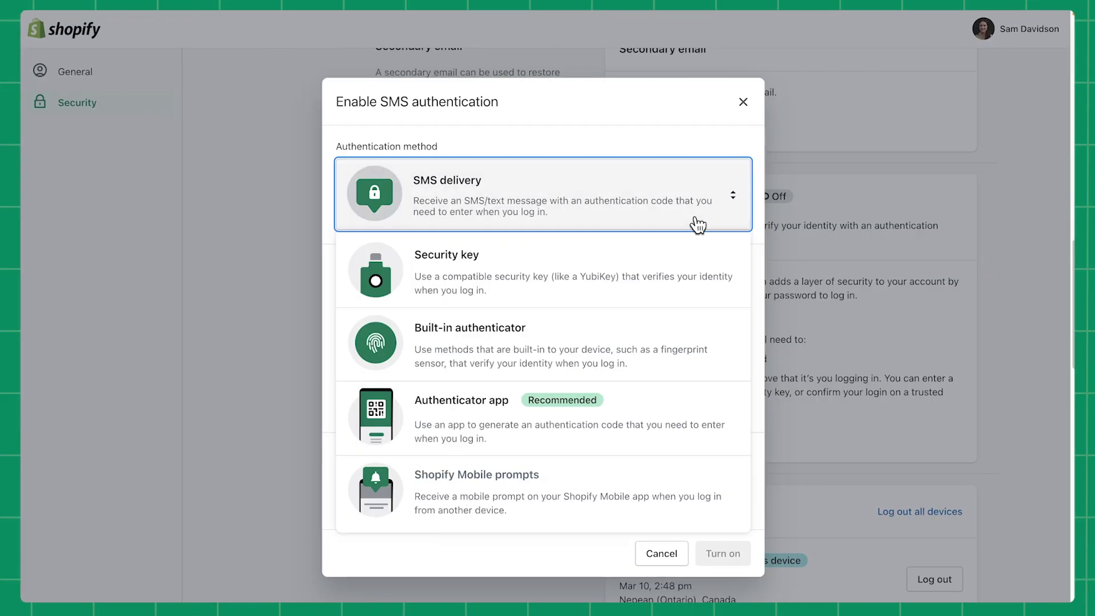
pyautogui.click(684, 438)
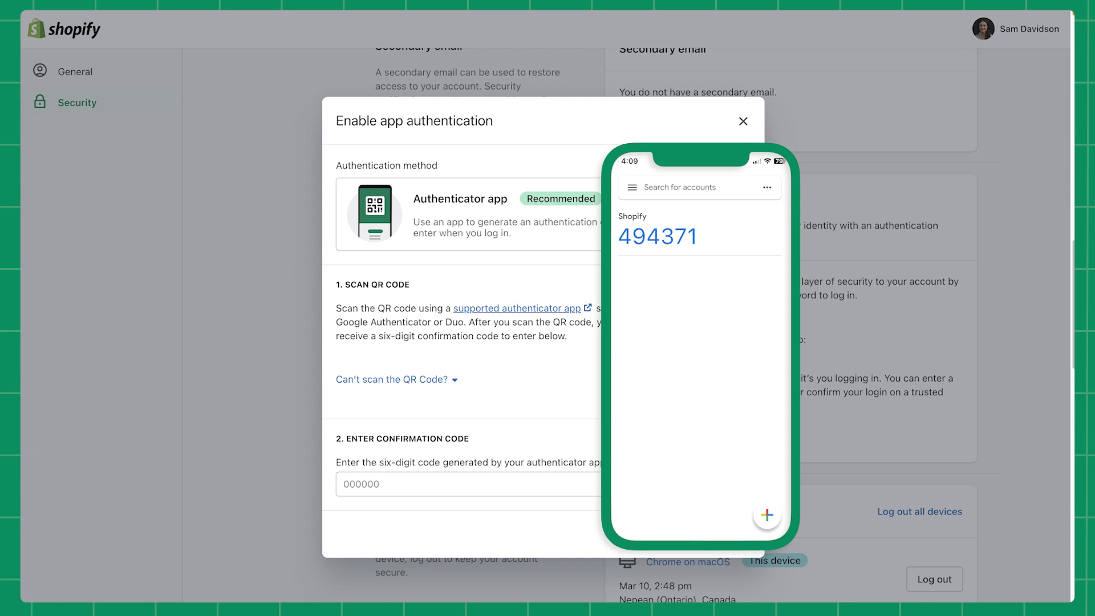
pyautogui.click(580, 482)
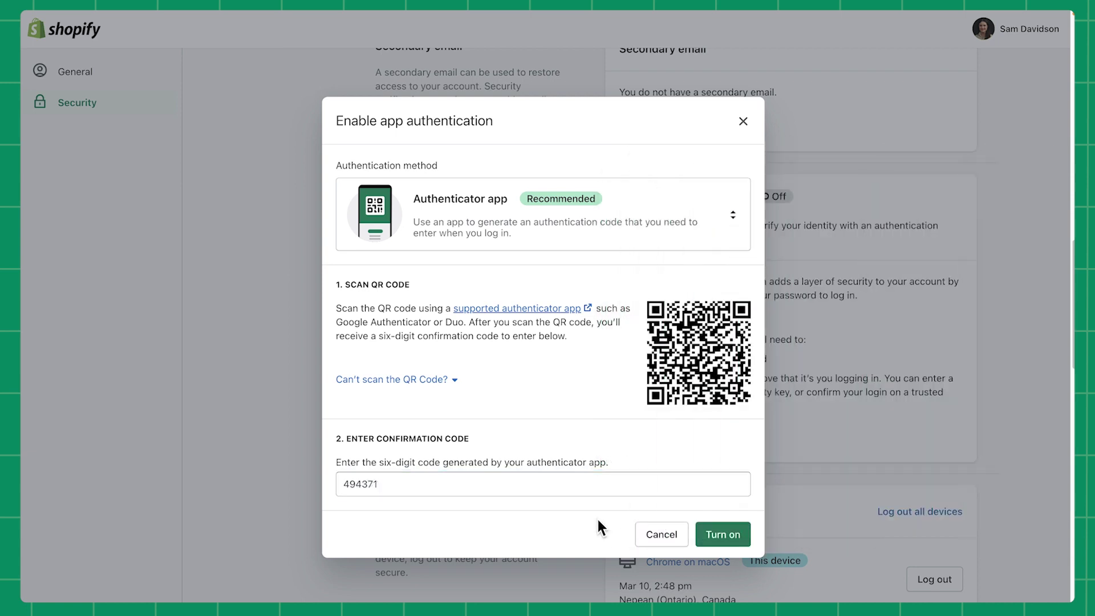
pyautogui.click(732, 542)
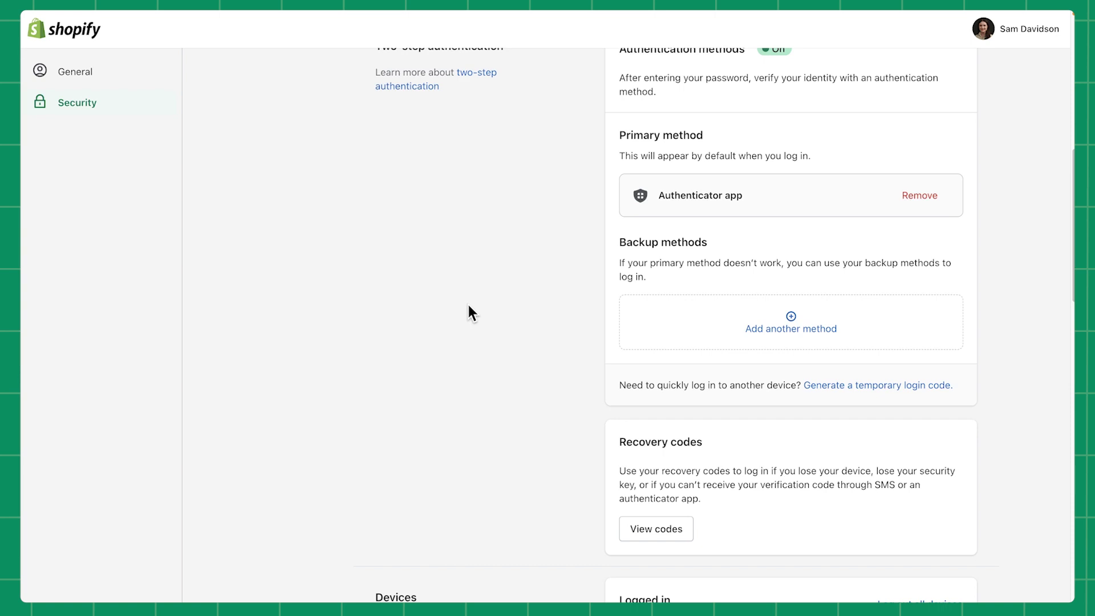
# Add SMS delivery as a backup method after verifying the password, then dismiss the recovery codes dialog.
pyautogui.click(701, 348)
pyautogui.click(700, 342)
pyautogui.click(602, 381)
pyautogui.click(730, 397)
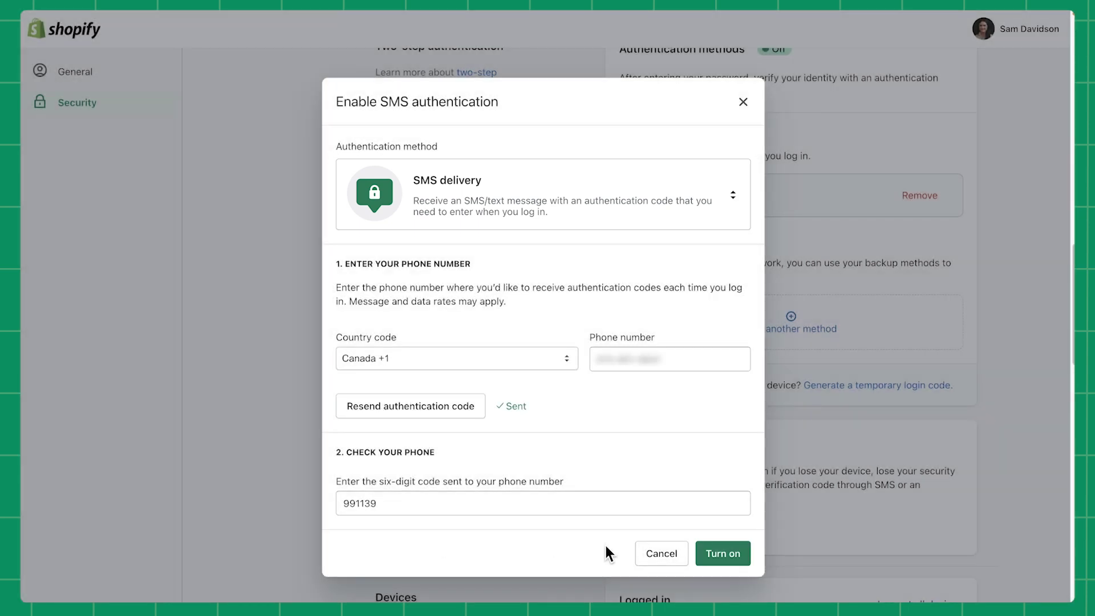
pyautogui.click(722, 555)
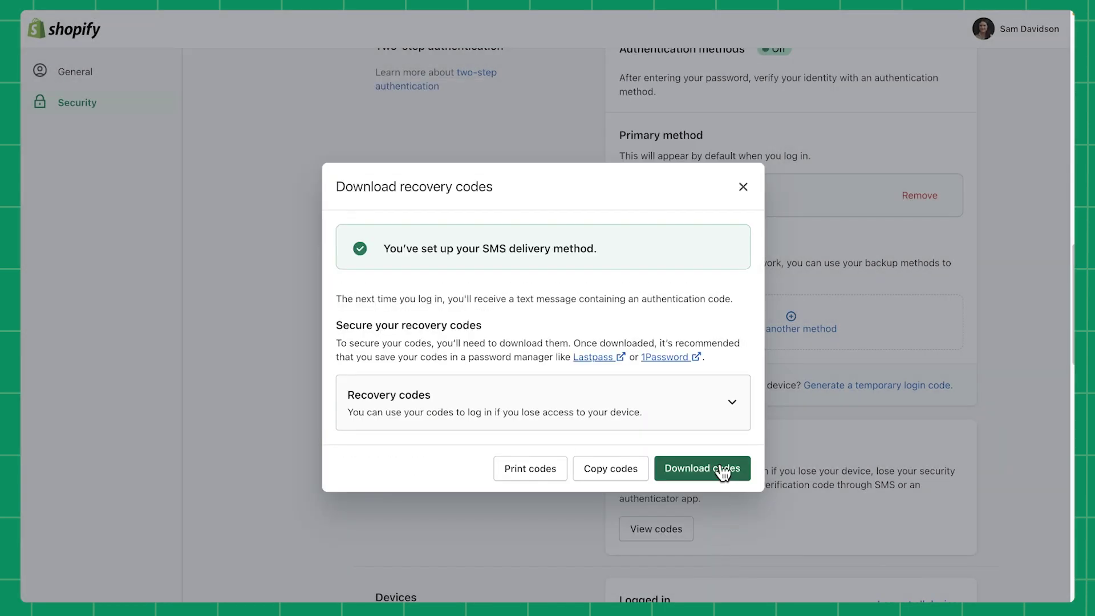
pyautogui.click(740, 189)
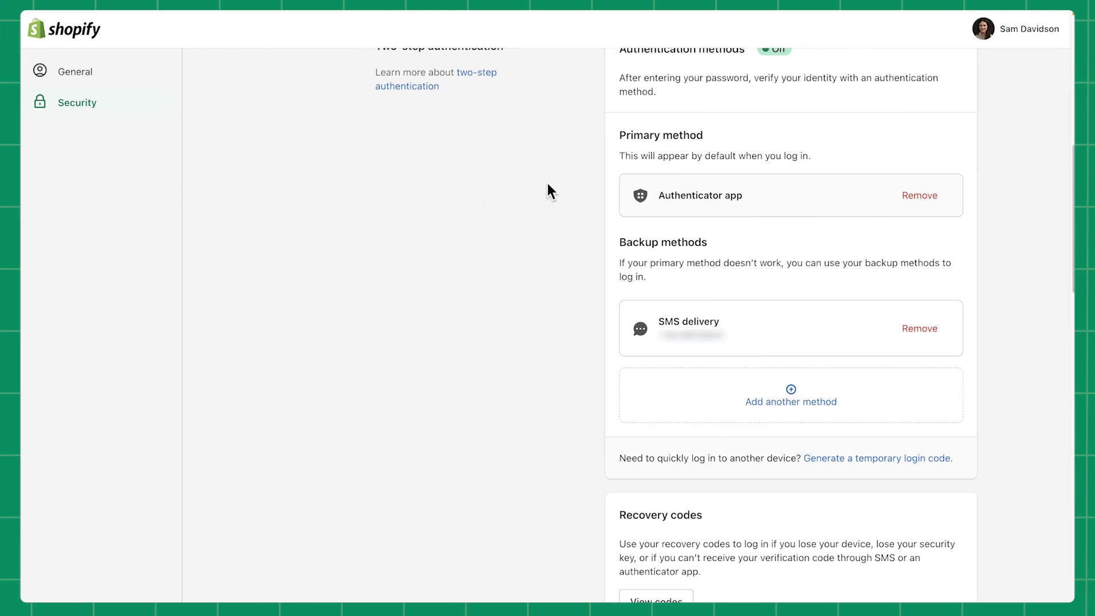
# Remove the Authenticator app method, confirming with the account password.
pyautogui.click(917, 195)
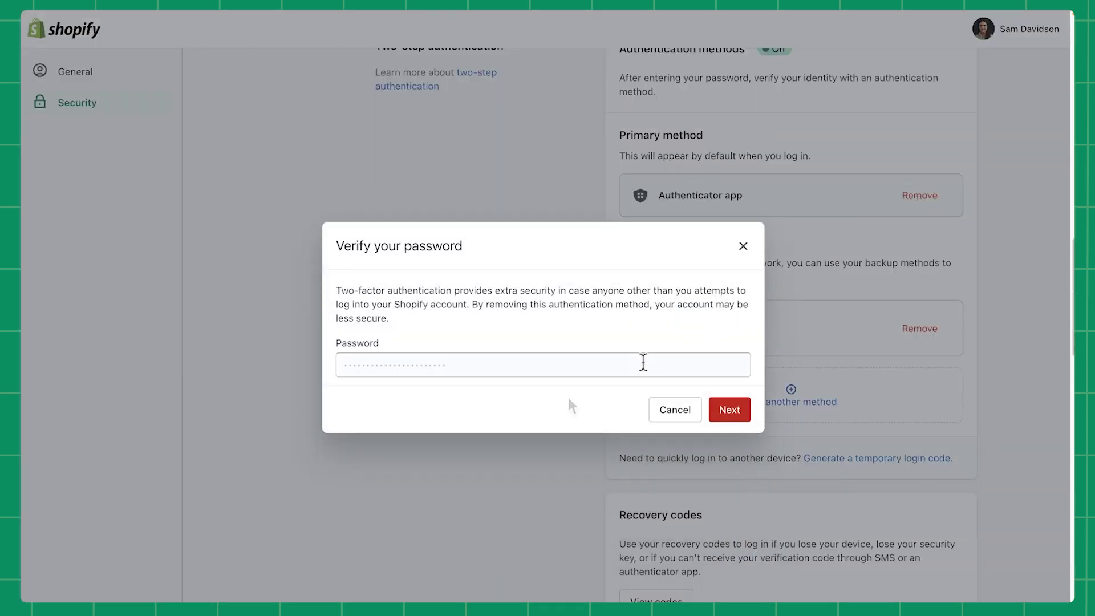
pyautogui.click(643, 364)
pyautogui.click(725, 408)
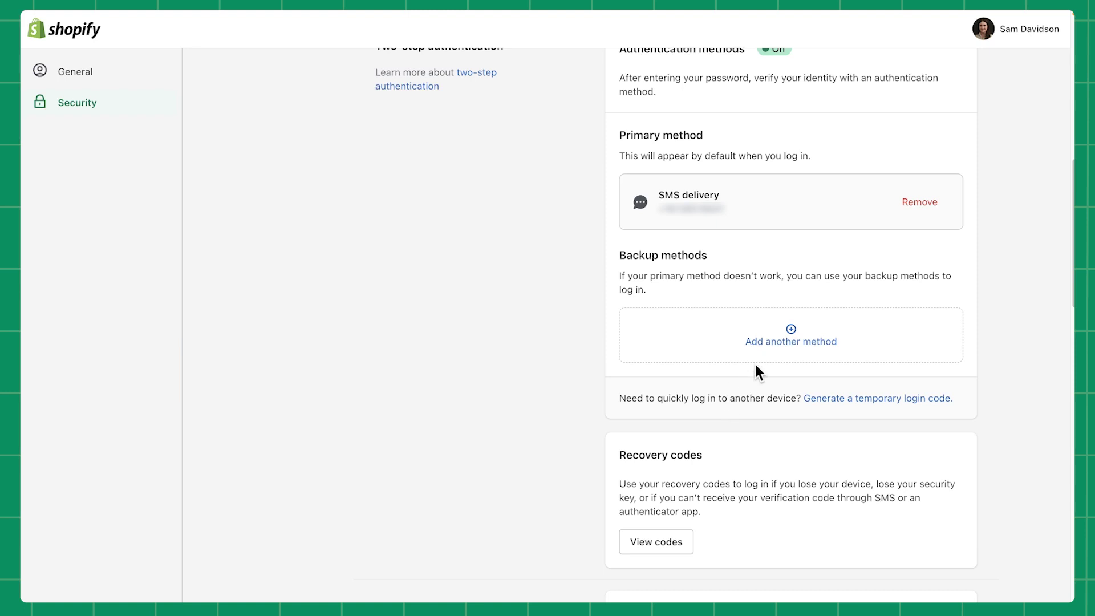
# Remove the SMS delivery method, confirming with the account password.
pyautogui.click(919, 206)
pyautogui.click(556, 386)
pyautogui.click(729, 410)
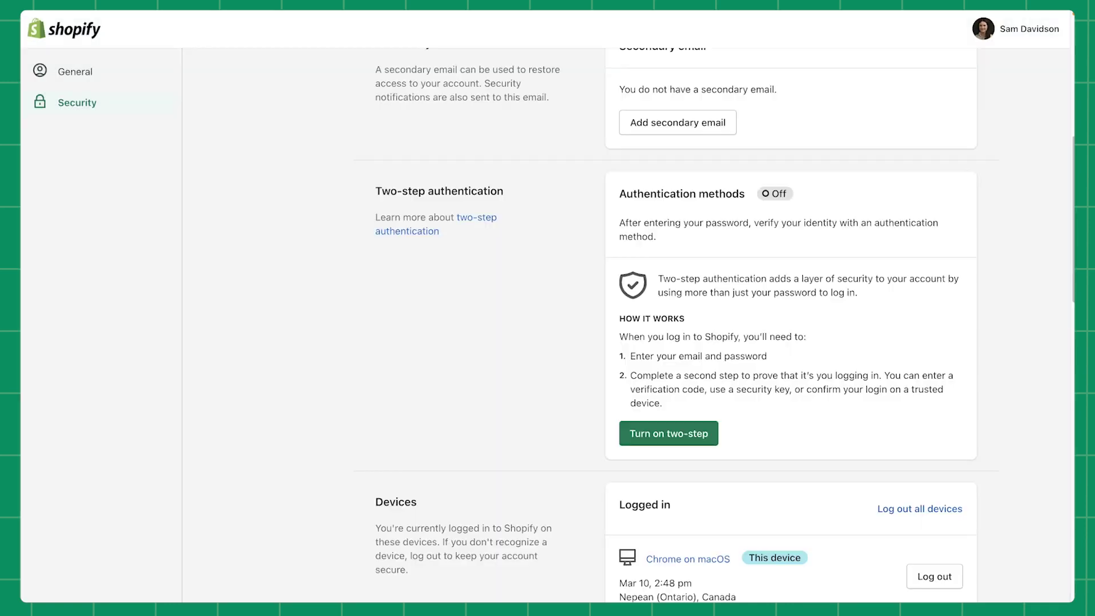